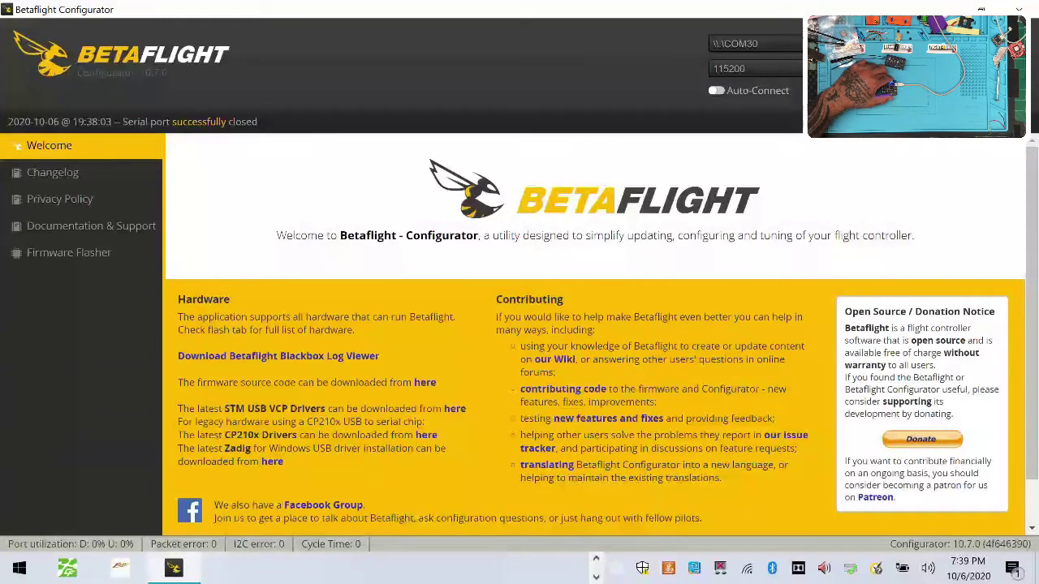
Step: Open the Firmware Flasher and check the flight controller's COM port under Ports (COM & LPT) in Windows Device Manager
{"action": "left_click", "coordinate": [69, 253]}
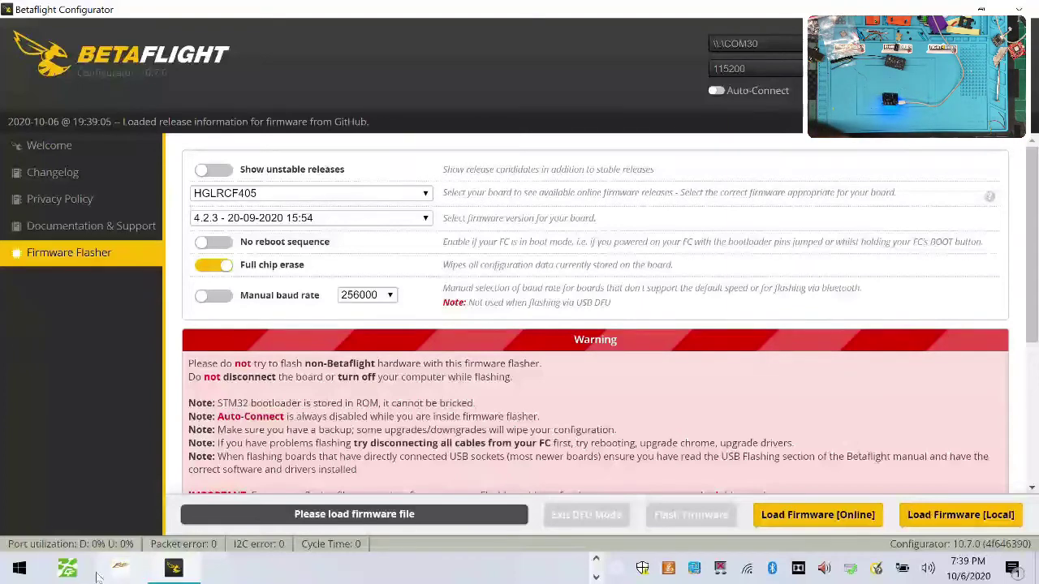
{"action": "right_click", "coordinate": [13, 575]}
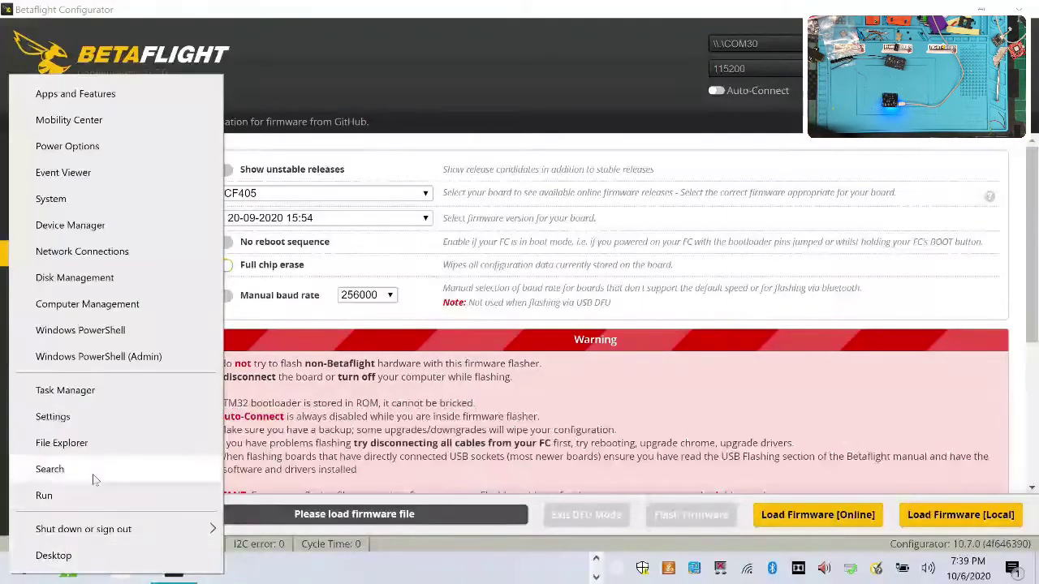
{"action": "left_click", "coordinate": [39, 495]}
{"action": "left_click", "coordinate": [150, 524]}
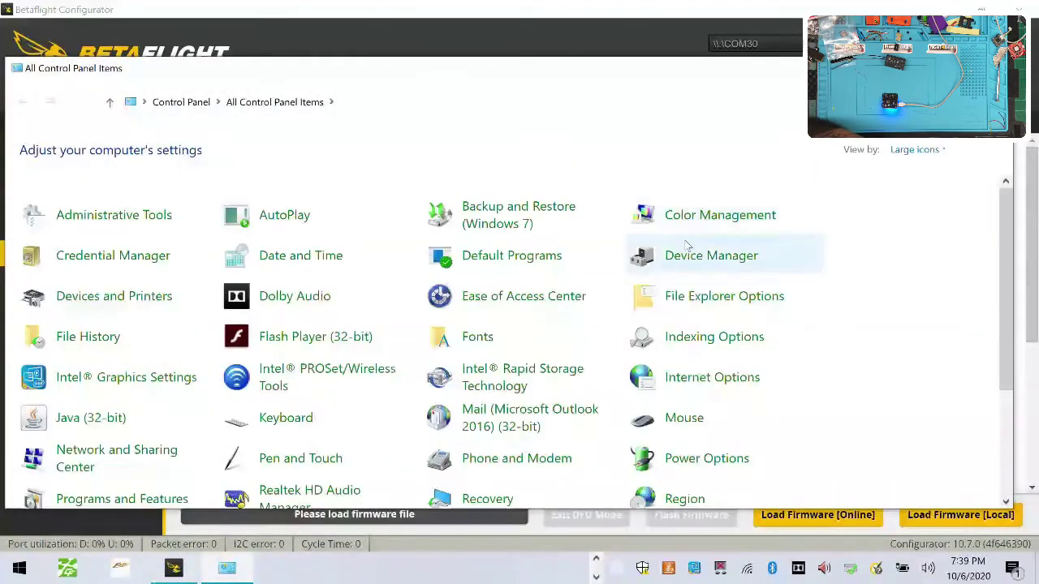
{"action": "left_click", "coordinate": [688, 255]}
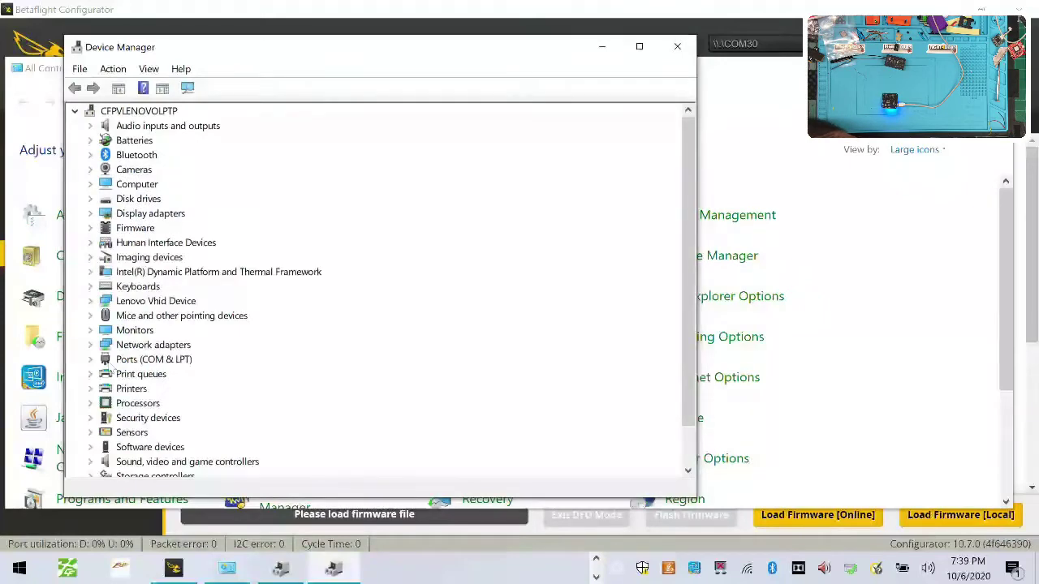
{"action": "left_click", "coordinate": [91, 361]}
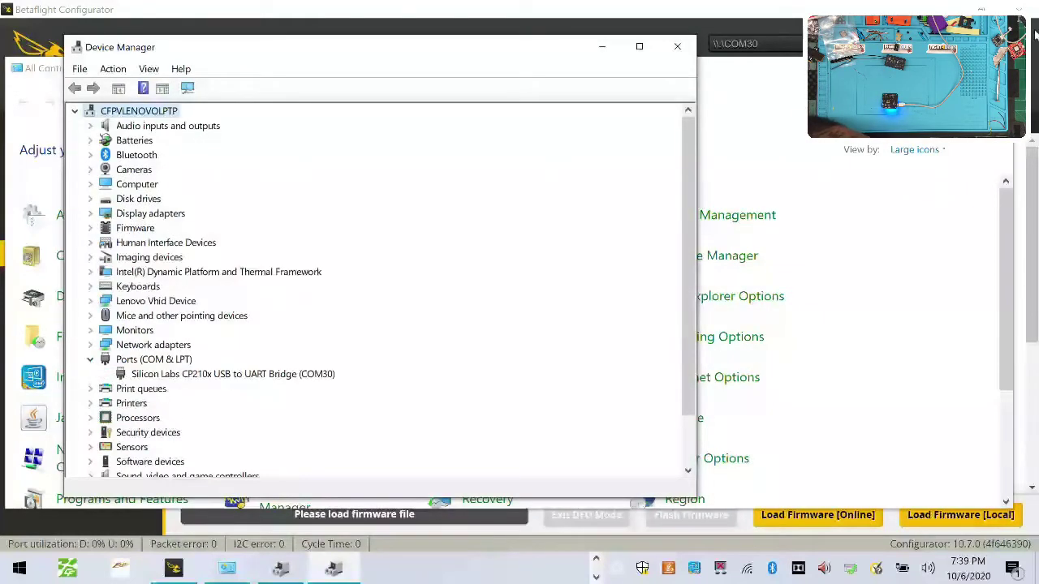
{"action": "left_click", "coordinate": [603, 51]}
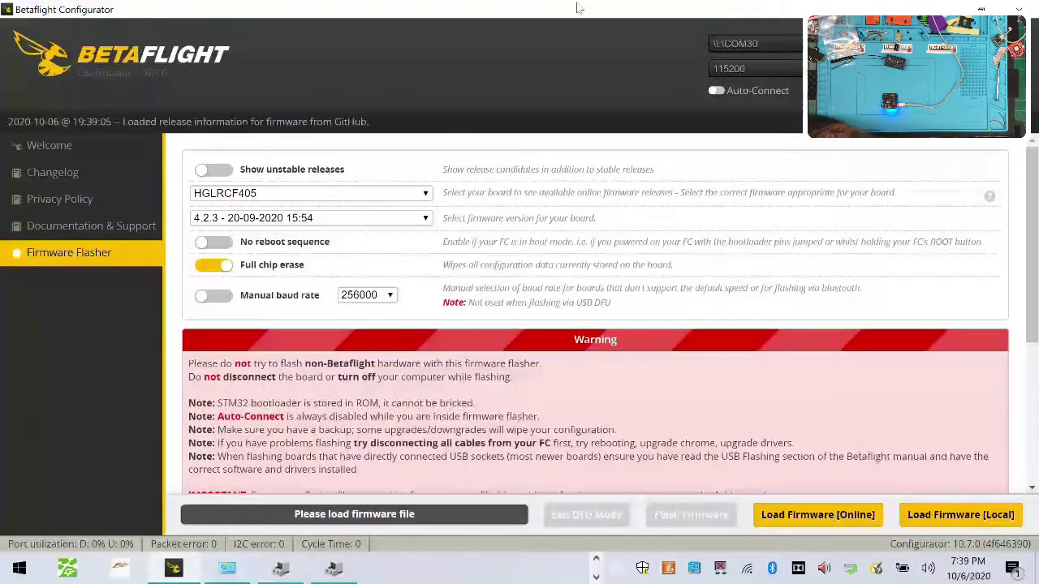
Step: Look through the flasher's board list for the flight controller's target, leaving the selected board as it is
{"action": "left_click", "coordinate": [309, 193]}
{"action": "scroll", "coordinate": [309, 396], "scroll_direction": "down", "scroll_amount": 5}
{"action": "scroll", "coordinate": [309, 394], "scroll_direction": "down", "scroll_amount": 20}
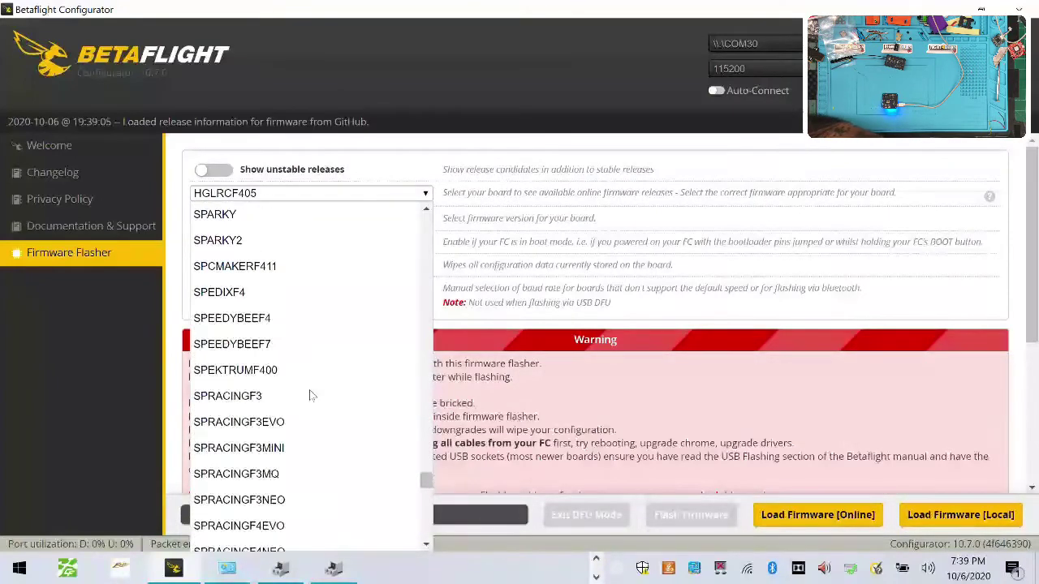
{"action": "scroll", "coordinate": [310, 382], "scroll_direction": "up", "scroll_amount": 20}
{"action": "scroll", "coordinate": [313, 385], "scroll_direction": "up", "scroll_amount": 4}
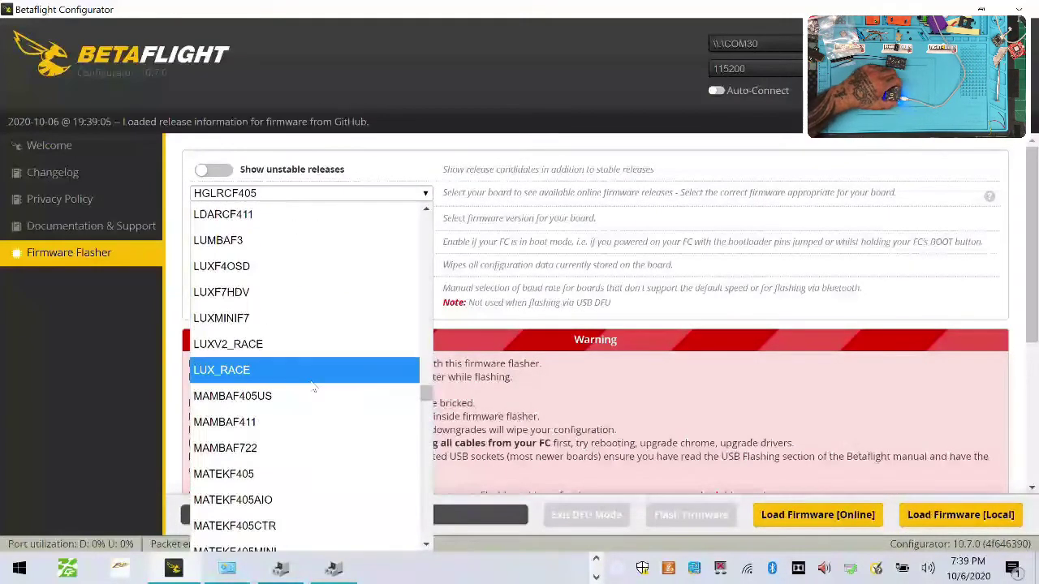
{"action": "scroll", "coordinate": [313, 384], "scroll_direction": "up", "scroll_amount": 7}
{"action": "scroll", "coordinate": [314, 384], "scroll_direction": "down", "scroll_amount": 3}
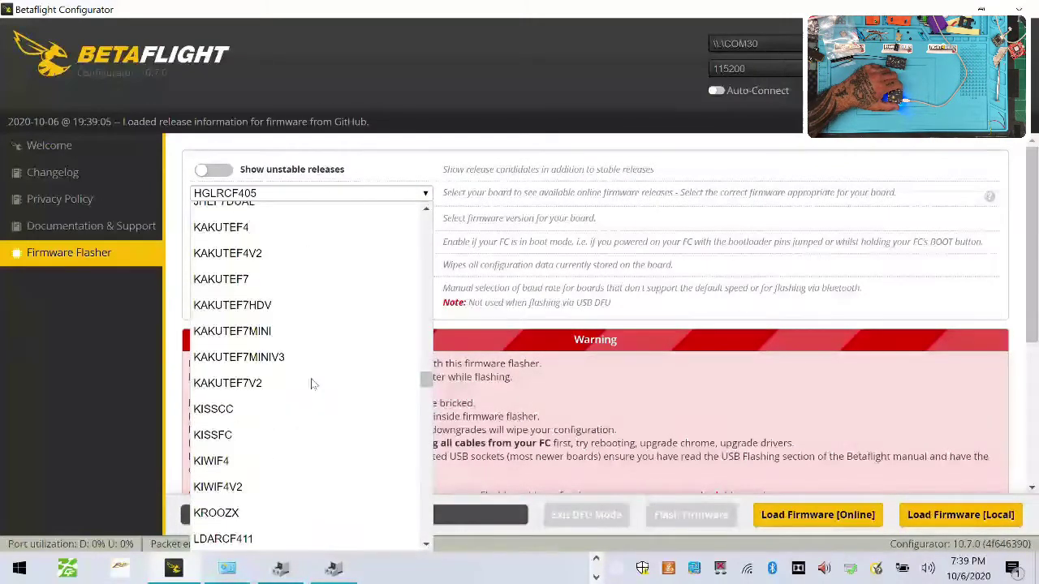
{"action": "scroll", "coordinate": [313, 384], "scroll_direction": "down", "scroll_amount": 8}
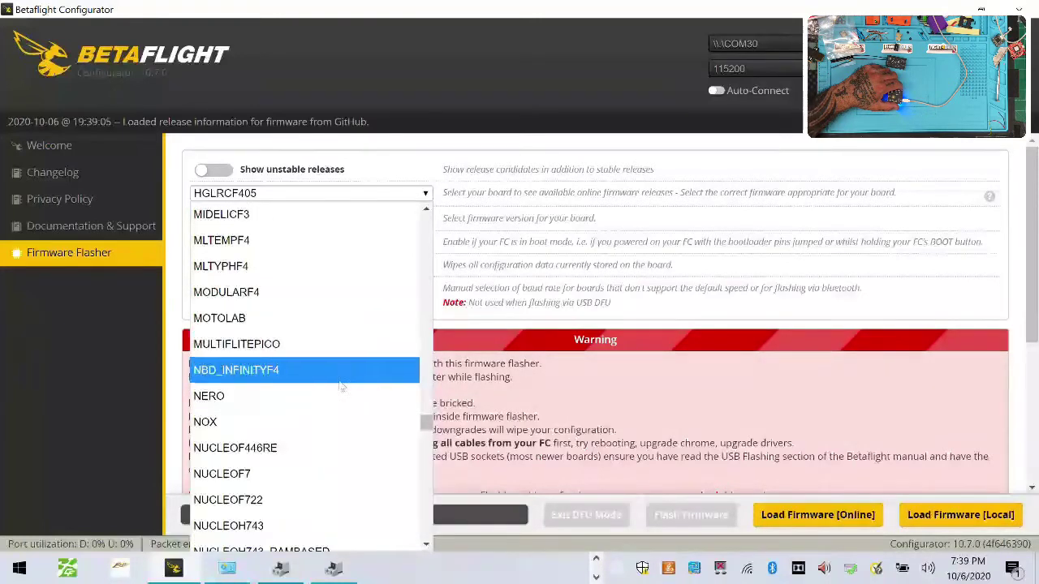
{"action": "scroll", "coordinate": [363, 442], "scroll_direction": "down", "scroll_amount": 10}
{"action": "scroll", "coordinate": [364, 438], "scroll_direction": "up", "scroll_amount": 10}
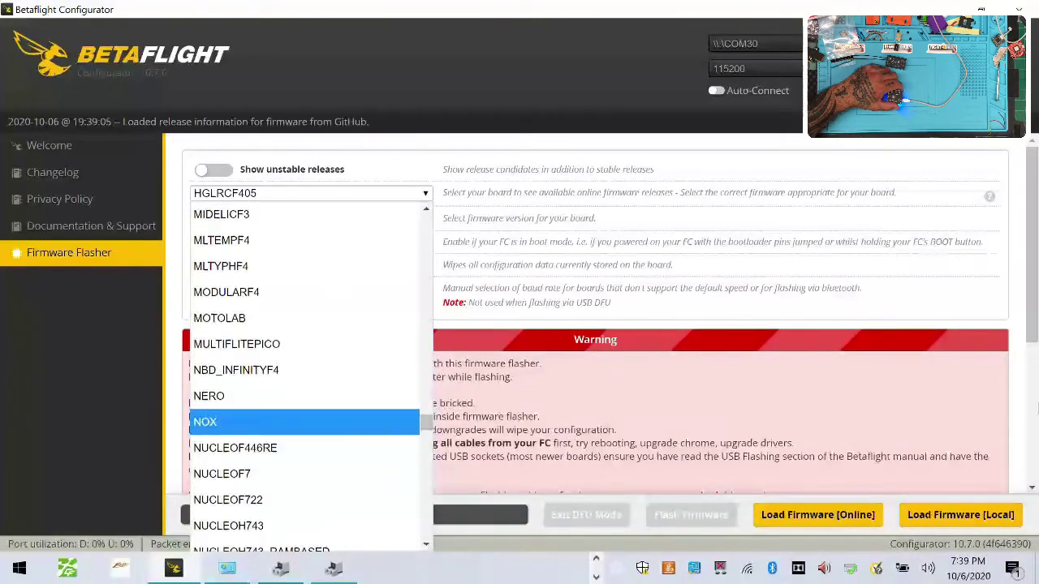
{"action": "left_click", "coordinate": [1018, 9]}
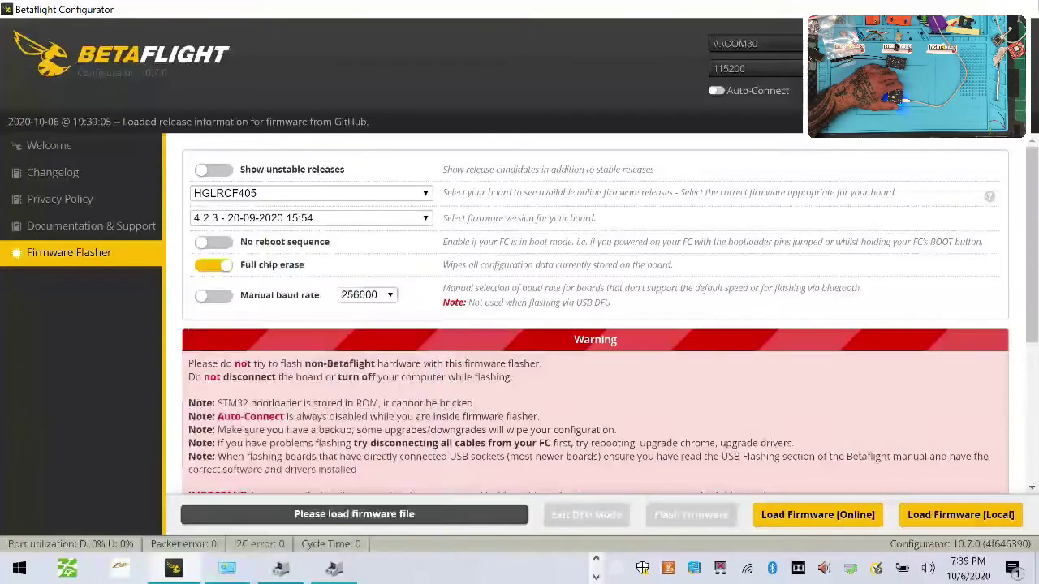
Step: Close Betaflight Configurator, switch to Cleanflight Configurator and open its Firmware Flasher
{"action": "left_click", "coordinate": [1018, 9]}
{"action": "left_click", "coordinate": [118, 569]}
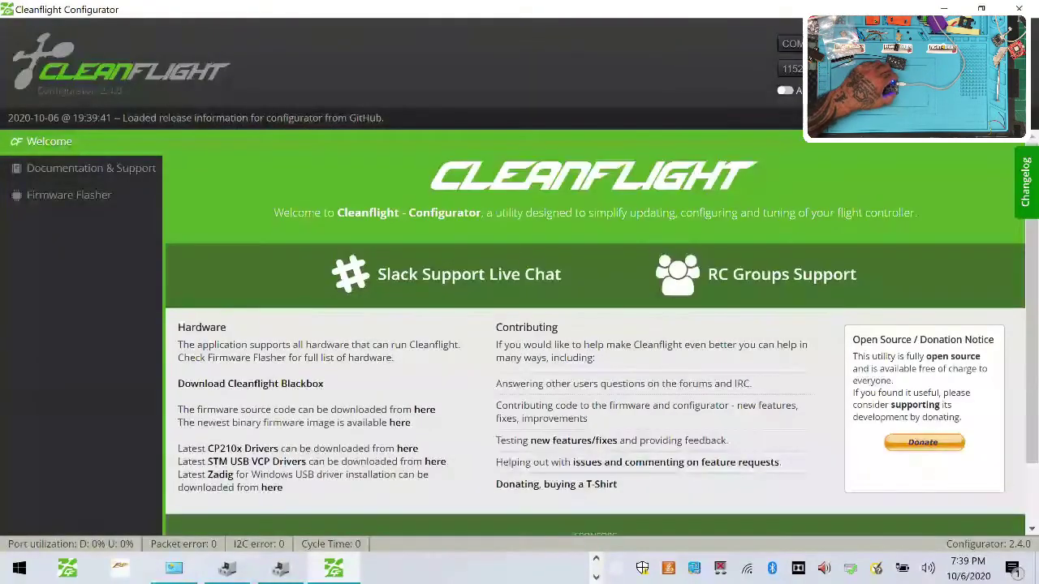
{"action": "left_click", "coordinate": [85, 195]}
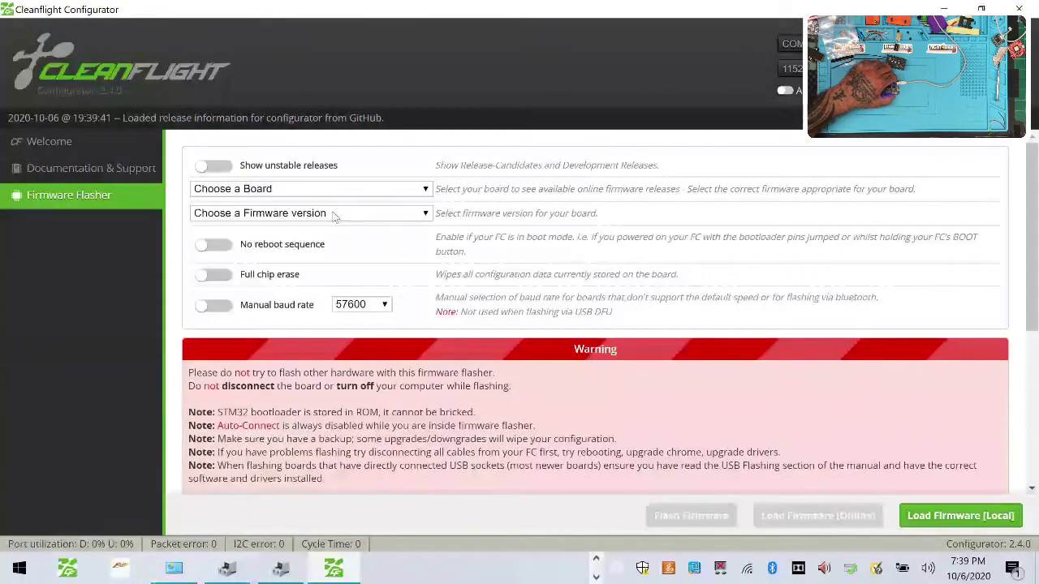
Step: Load the online CLFL_v2.2.0 firmware (03-03-2018, stable) for the NAZE board and flash it
{"action": "left_click", "coordinate": [353, 202]}
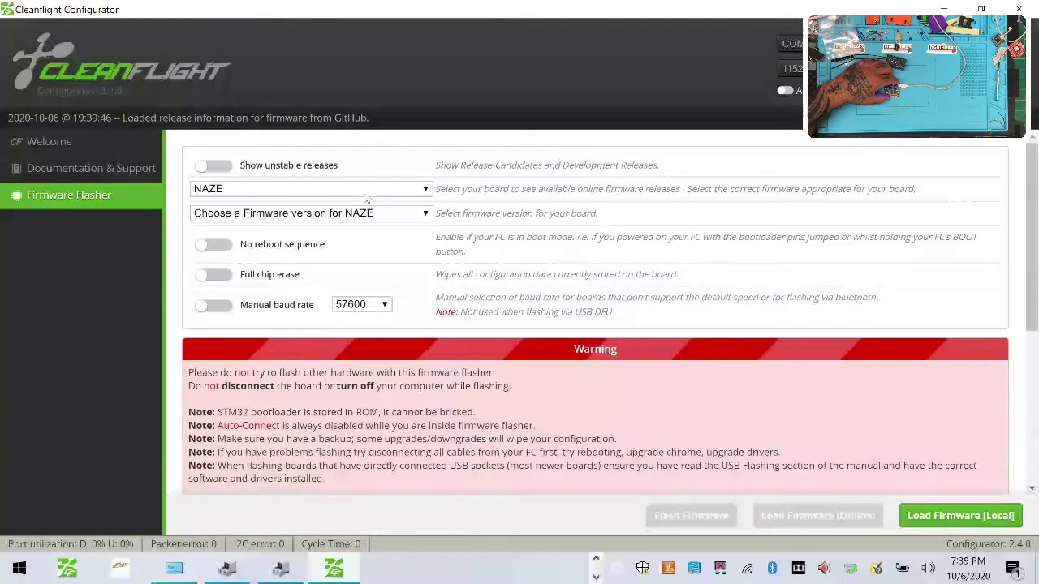
{"action": "left_click", "coordinate": [370, 214]}
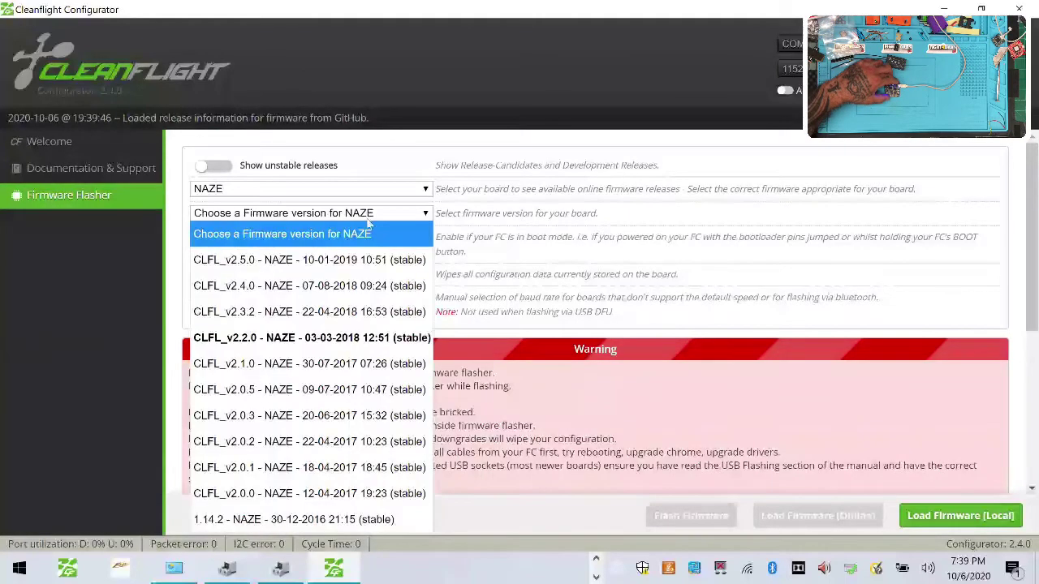
{"action": "left_click", "coordinate": [362, 344]}
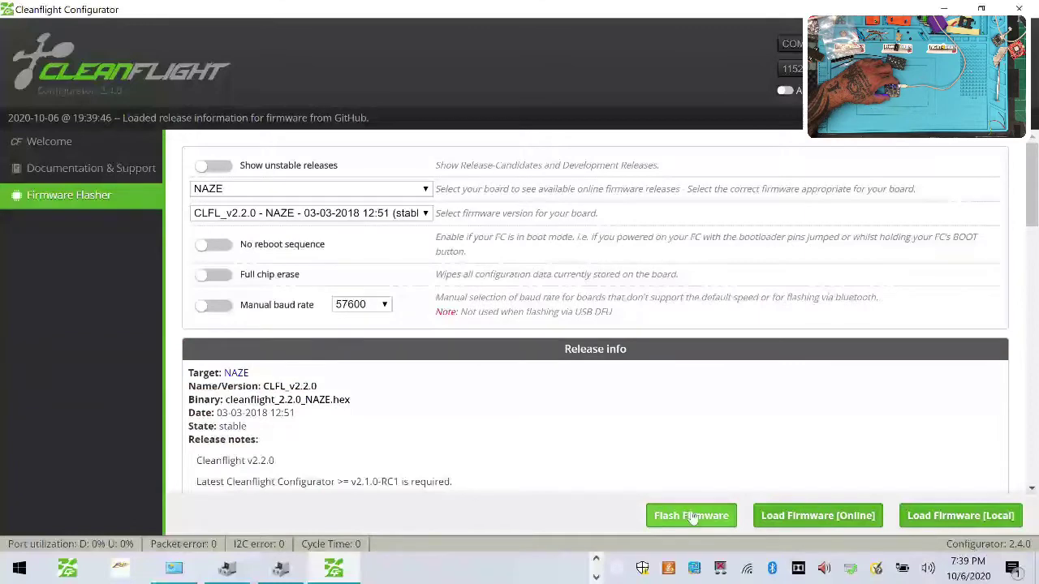
{"action": "left_click", "coordinate": [819, 520]}
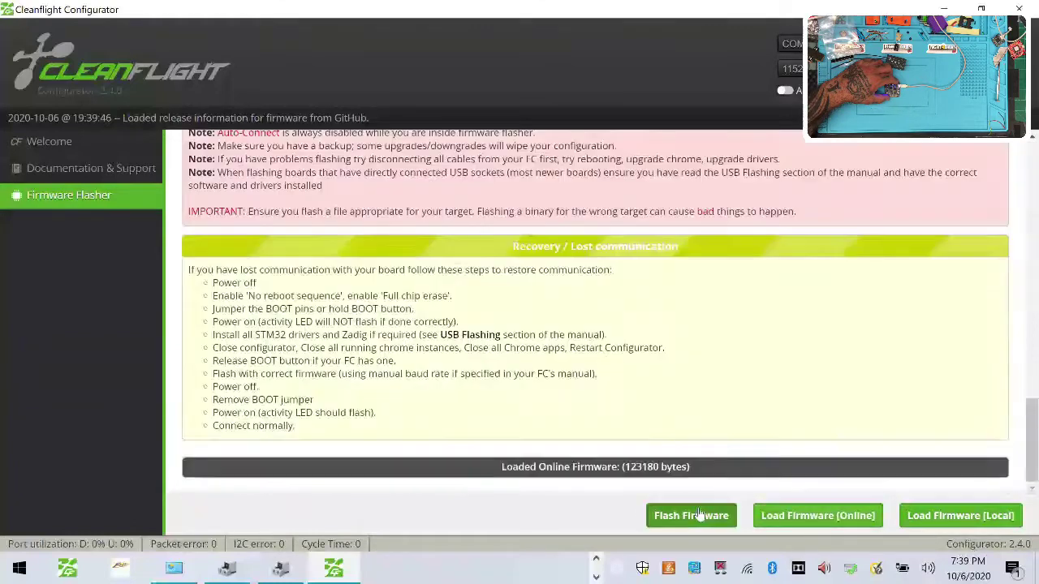
{"action": "left_click", "coordinate": [700, 514]}
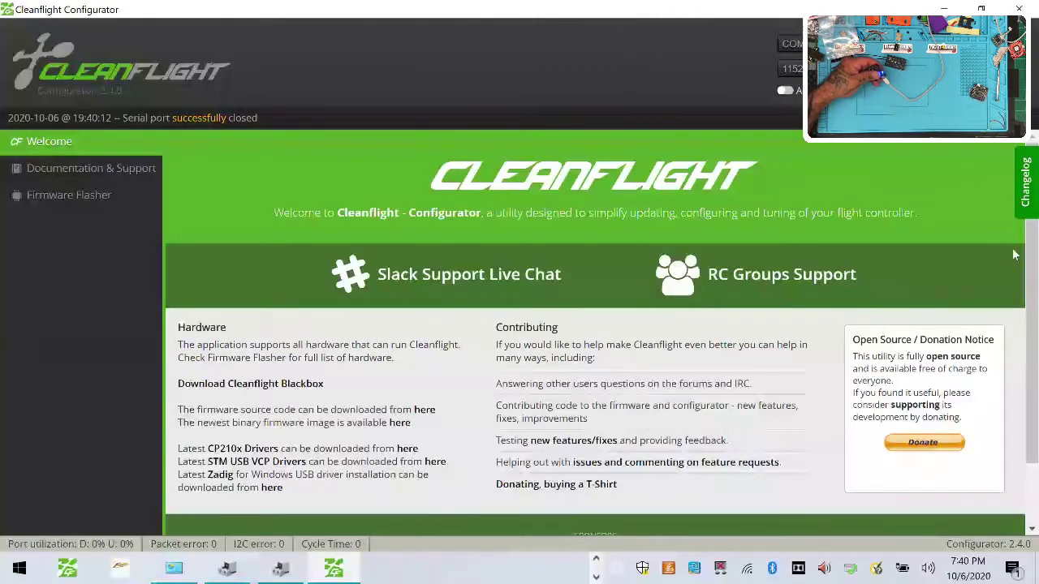
Step: Test the serial connection to the attached flight controller by connecting and disconnecting it
{"action": "left_click", "coordinate": [994, 61]}
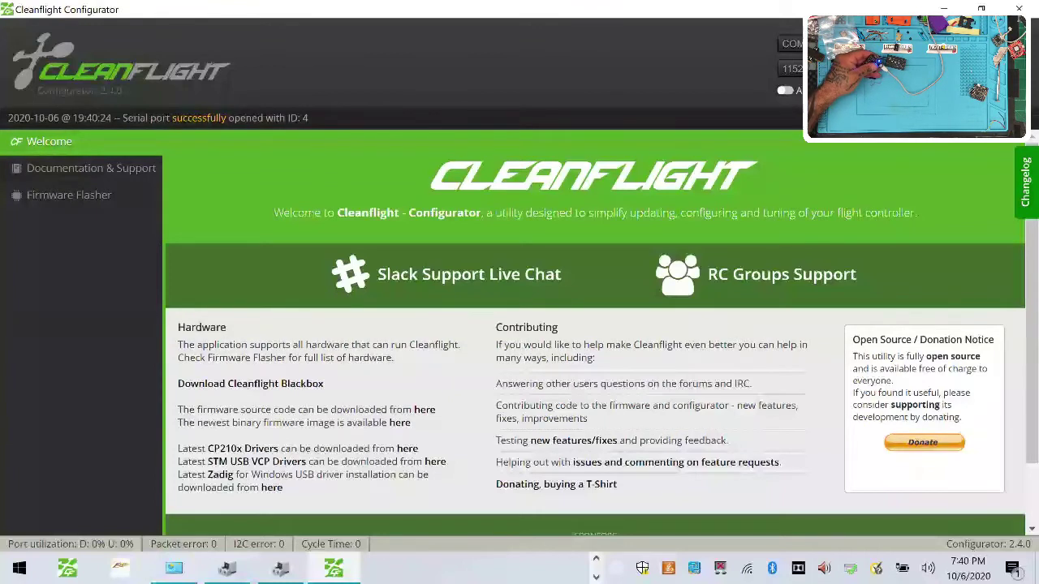
{"action": "left_click", "coordinate": [994, 61]}
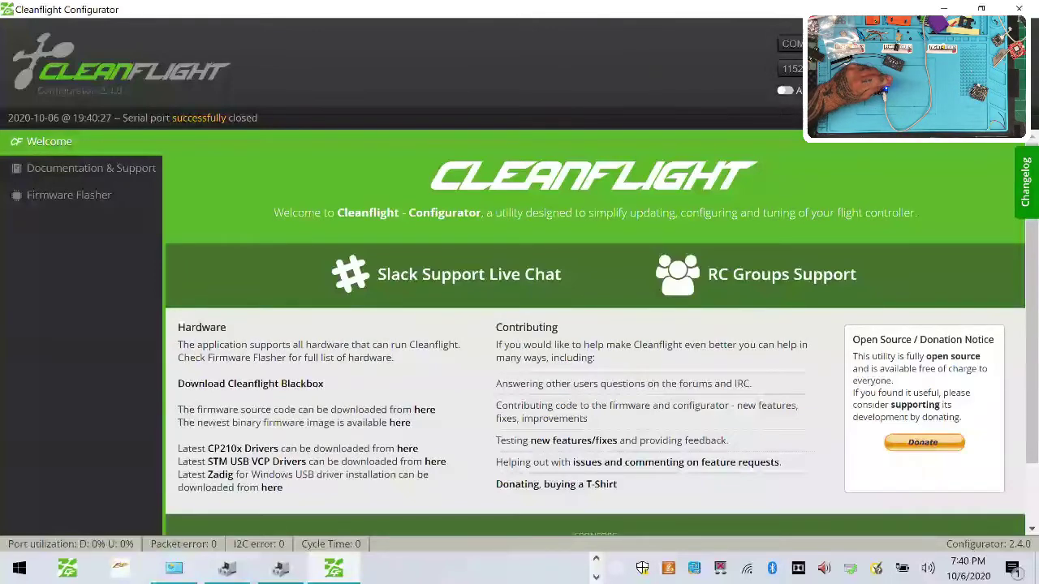
Step: Try to flash the online CLFL_v2.2.0 NAZE firmware to the attached board without changing the reboot options
{"action": "left_click", "coordinate": [123, 200]}
{"action": "left_click", "coordinate": [335, 217]}
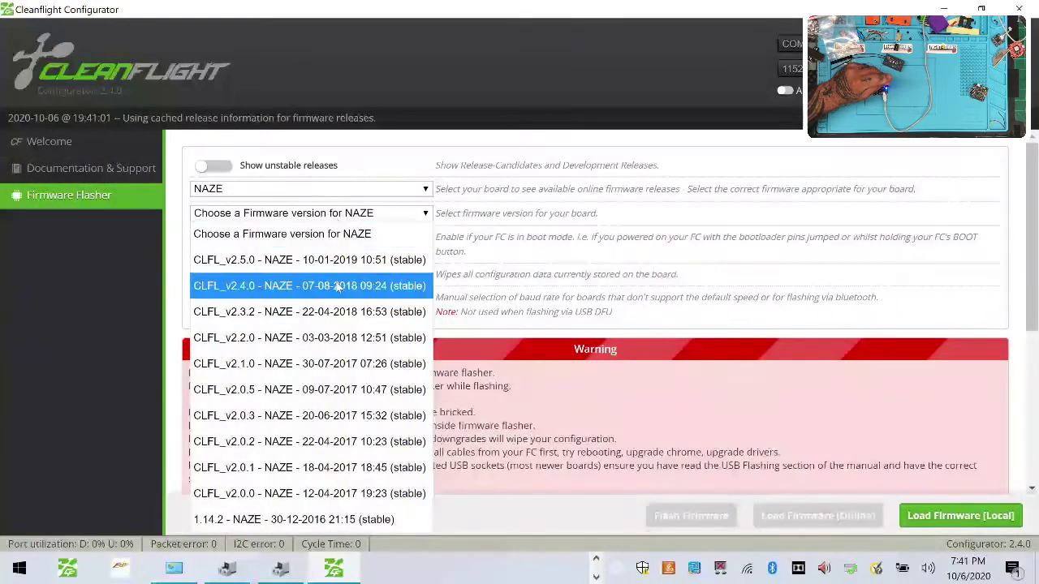
{"action": "left_click", "coordinate": [353, 338]}
{"action": "left_click", "coordinate": [803, 515]}
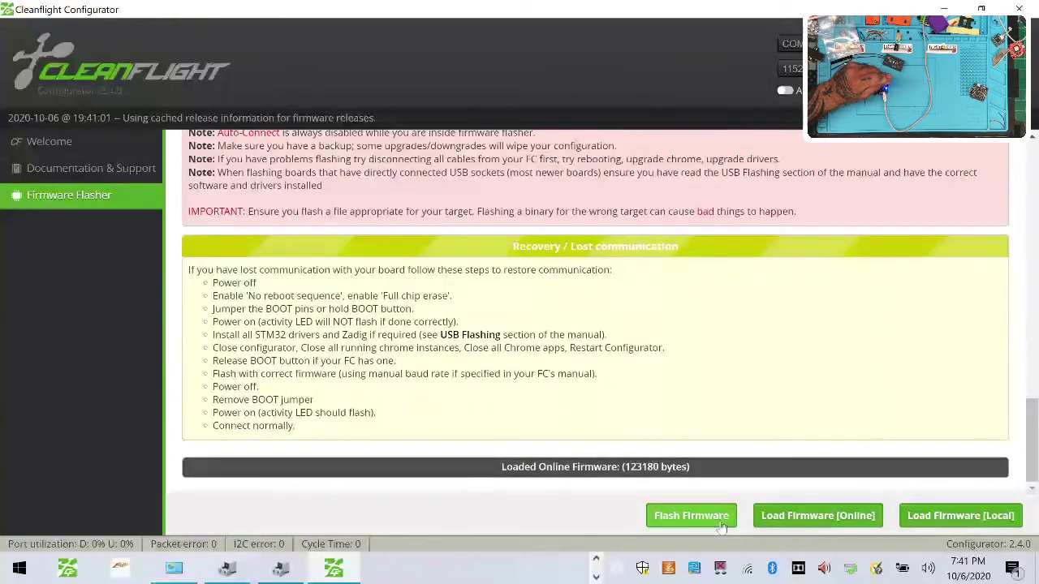
{"action": "left_click", "coordinate": [720, 526]}
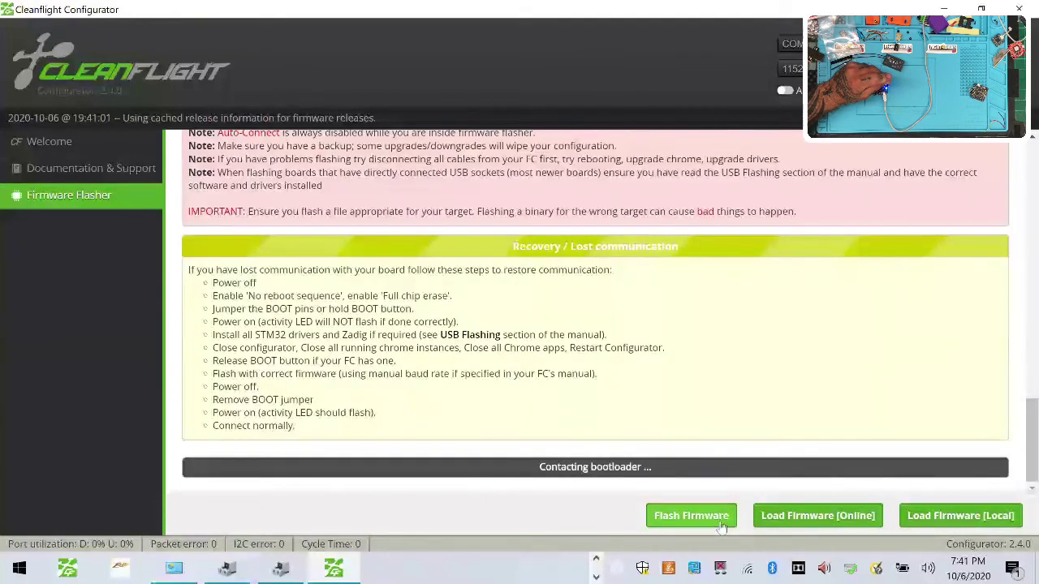
Step: Reload the Firmware Flasher and enable No reboot sequence
{"action": "left_click", "coordinate": [66, 145]}
{"action": "left_click", "coordinate": [92, 194]}
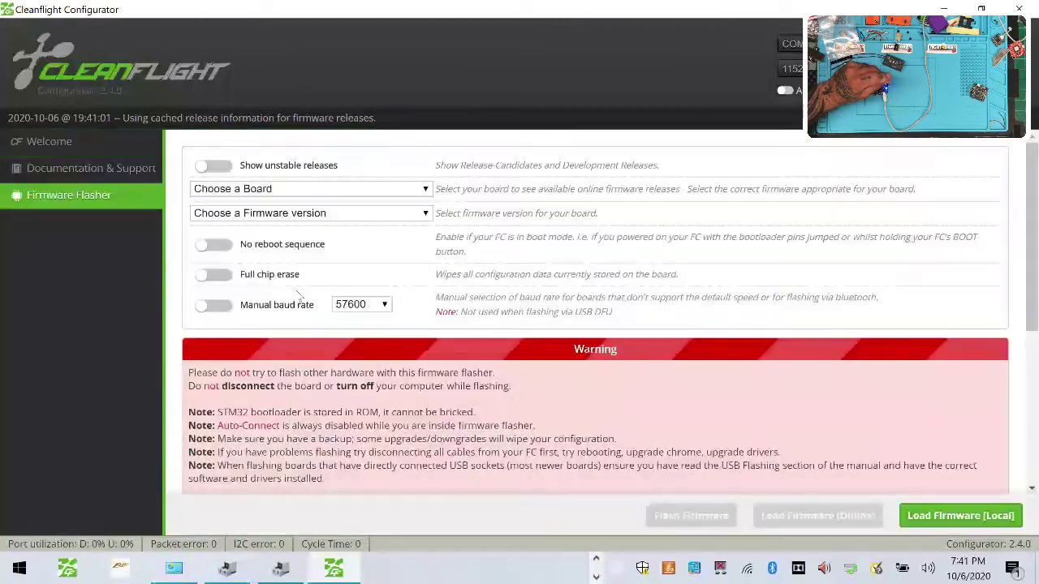
{"action": "left_click", "coordinate": [210, 248]}
{"action": "left_click", "coordinate": [226, 250]}
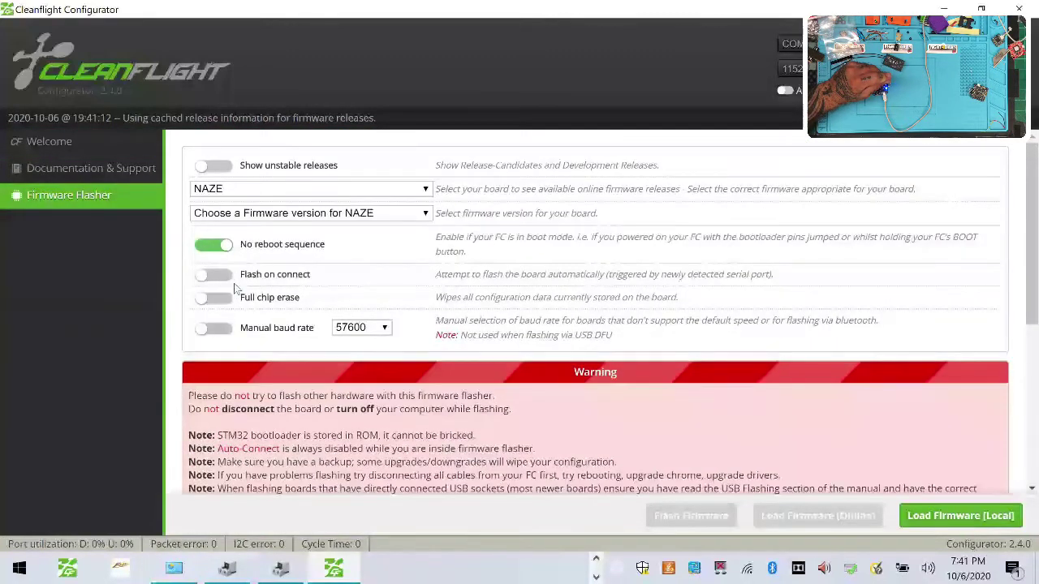
Step: Load the online CLFL_v2.2.0 firmware for NAZE, flash it with retries as needed, and connect to the board
{"action": "left_click", "coordinate": [320, 212]}
{"action": "left_click", "coordinate": [244, 334]}
{"action": "left_click", "coordinate": [803, 517]}
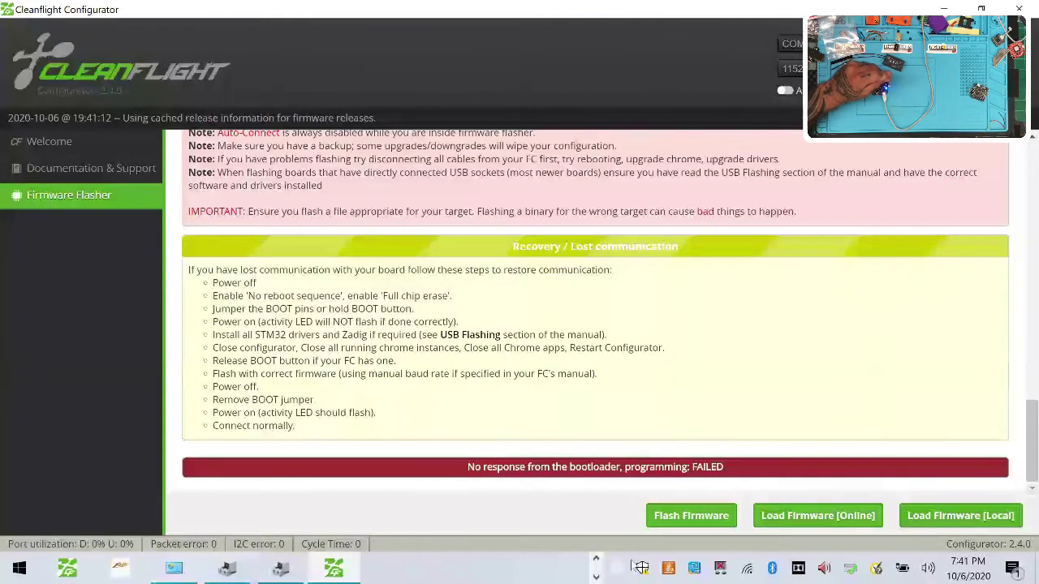
{"action": "left_click", "coordinate": [700, 523]}
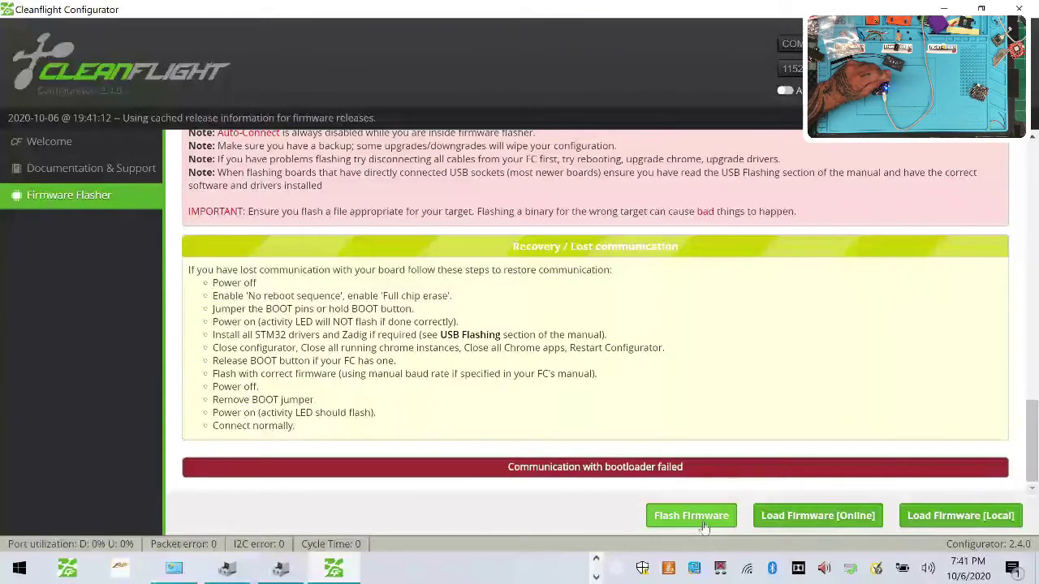
{"action": "left_click", "coordinate": [703, 525]}
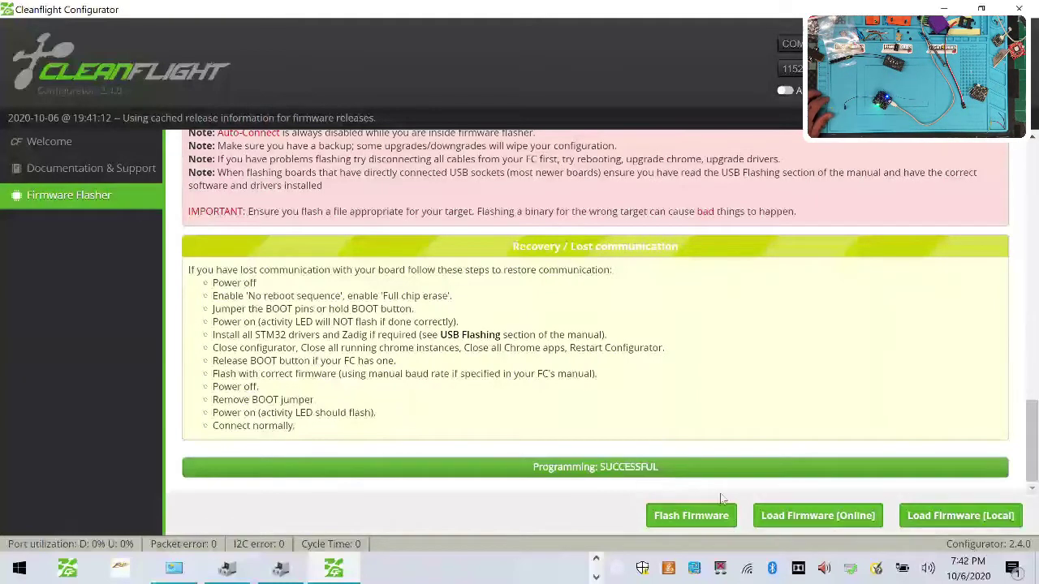
{"action": "left_click", "coordinate": [997, 61]}
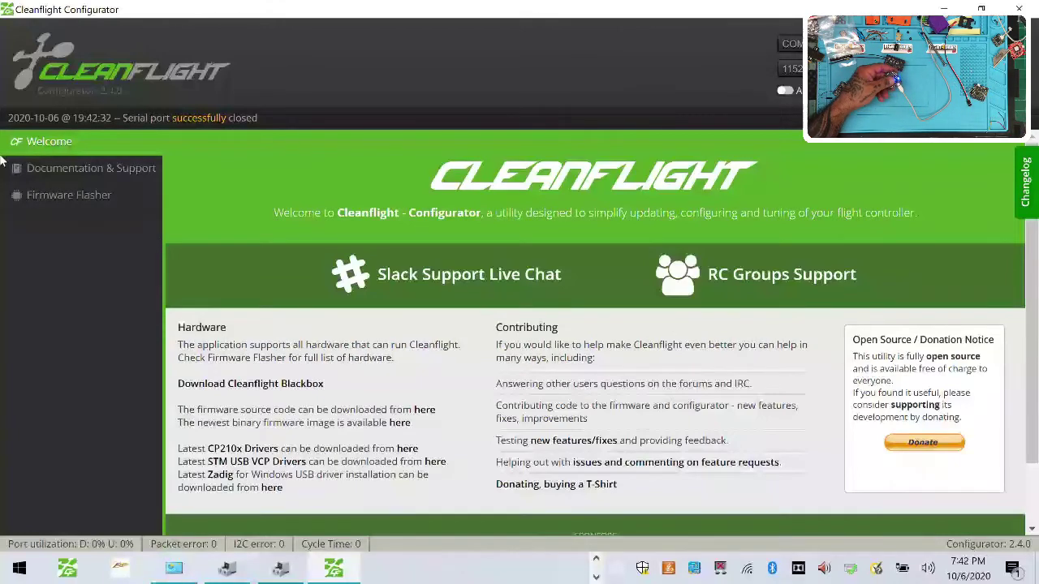
Step: With No reboot sequence enabled in the Firmware Flasher, load online CLFL_v2.2.0 for NAZE and flash it, retrying if needed
{"action": "left_click", "coordinate": [67, 199]}
{"action": "left_click", "coordinate": [217, 244]}
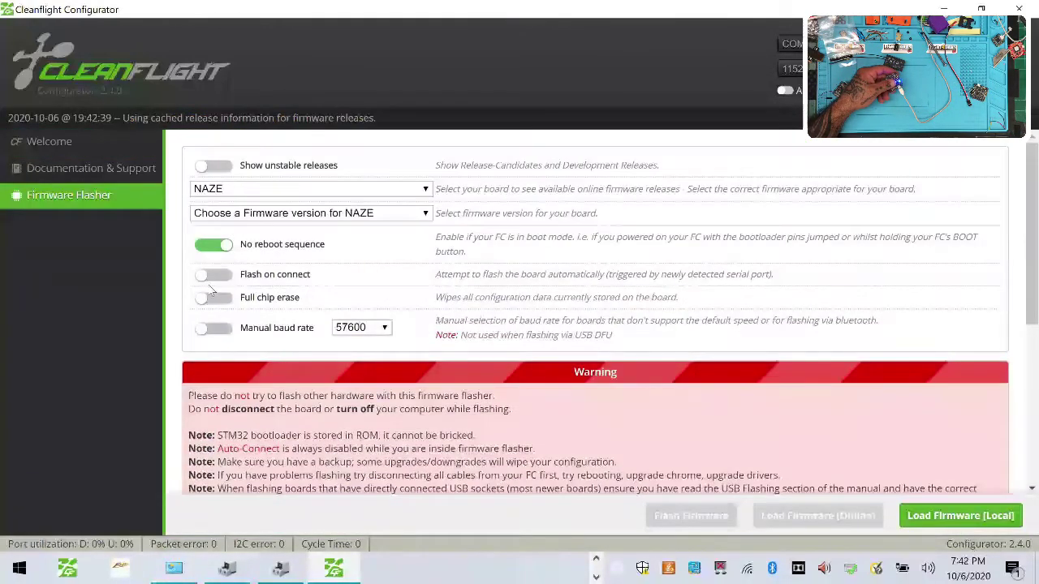
{"action": "left_click", "coordinate": [375, 213]}
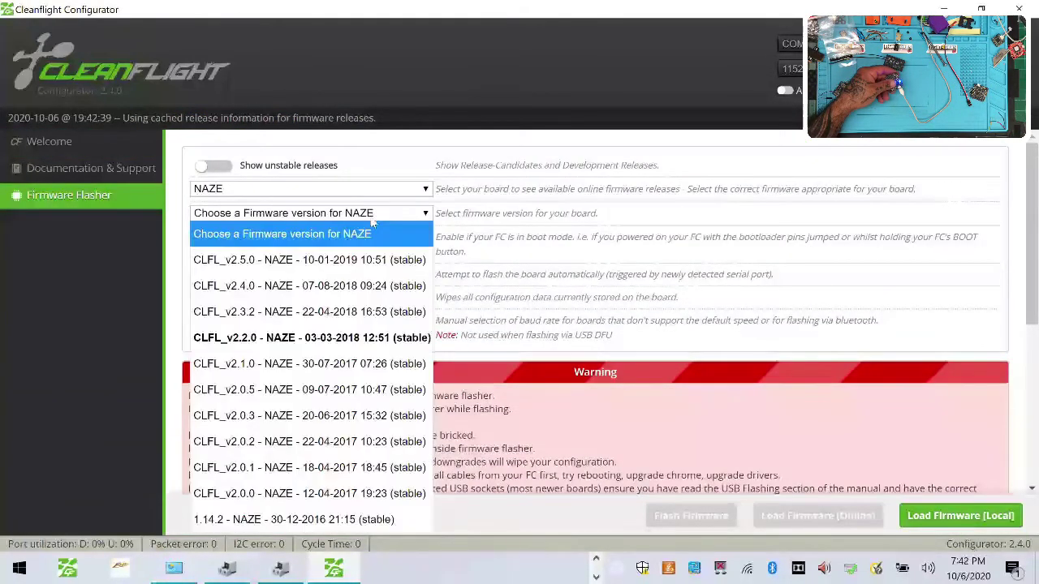
{"action": "left_click", "coordinate": [329, 338]}
{"action": "left_click", "coordinate": [809, 516]}
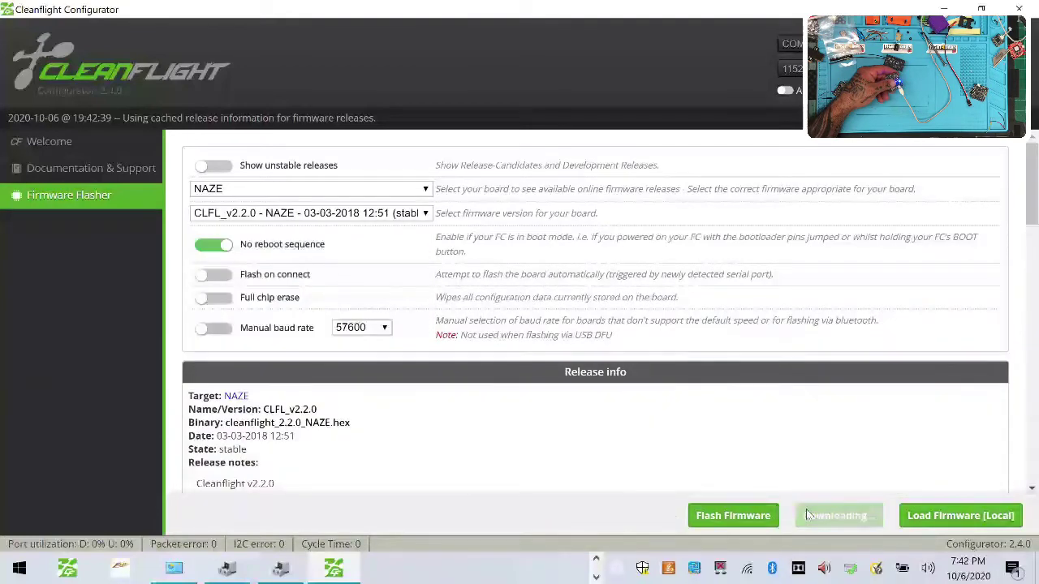
{"action": "left_click", "coordinate": [713, 517]}
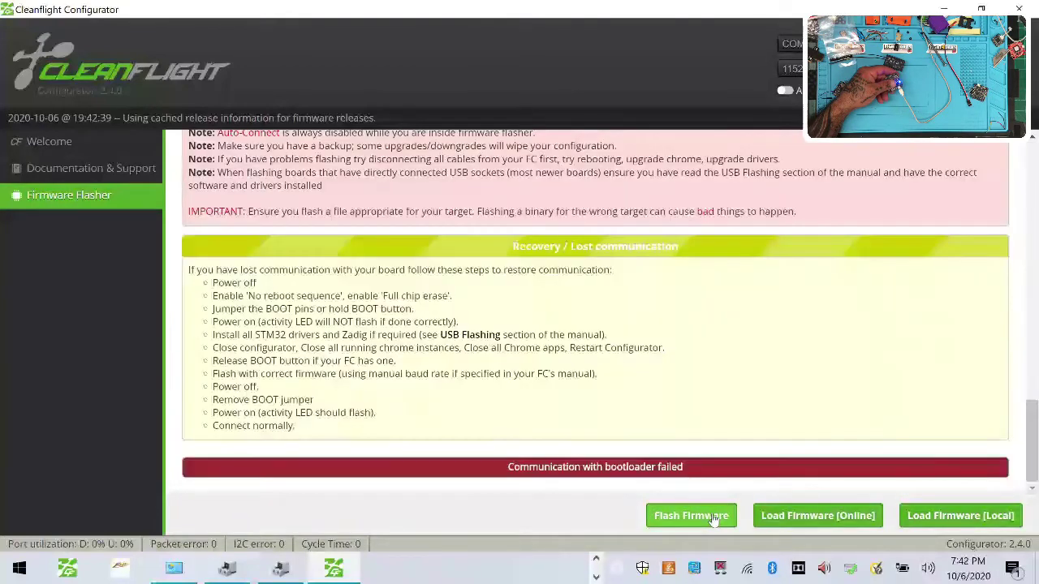
{"action": "left_click", "coordinate": [713, 517]}
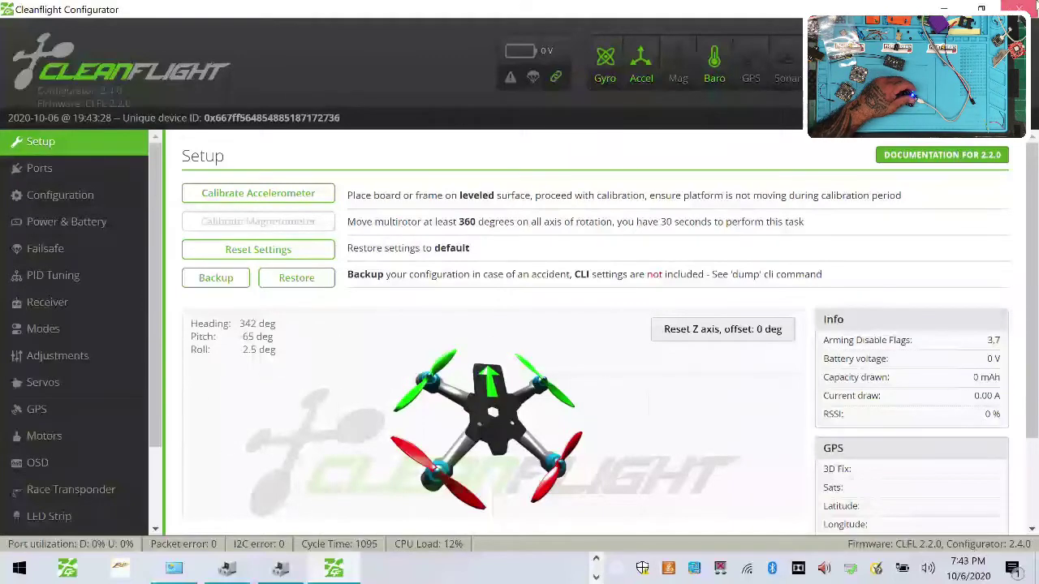
Step: Restart Cleanflight Configurator and load the online CLFL_v2.2.0 firmware for NAZE in the Firmware Flasher
{"action": "left_click", "coordinate": [1019, 8]}
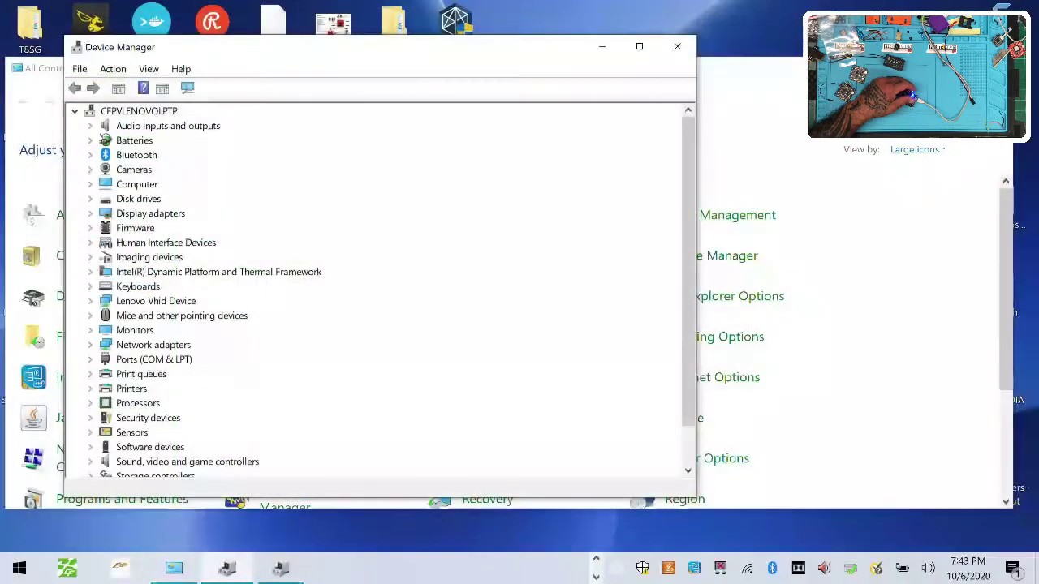
{"action": "left_click", "coordinate": [67, 568]}
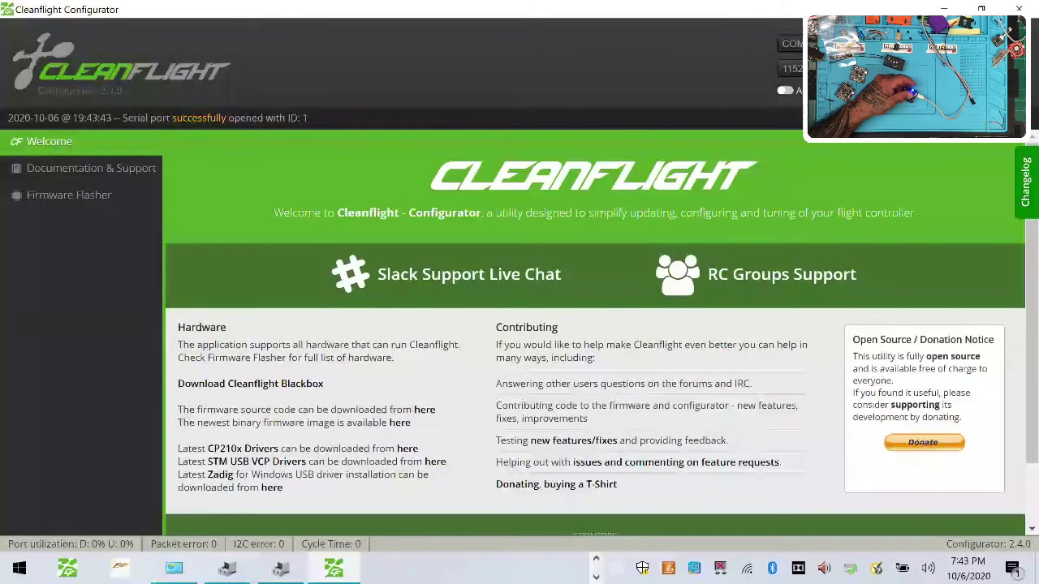
{"action": "left_click", "coordinate": [130, 209]}
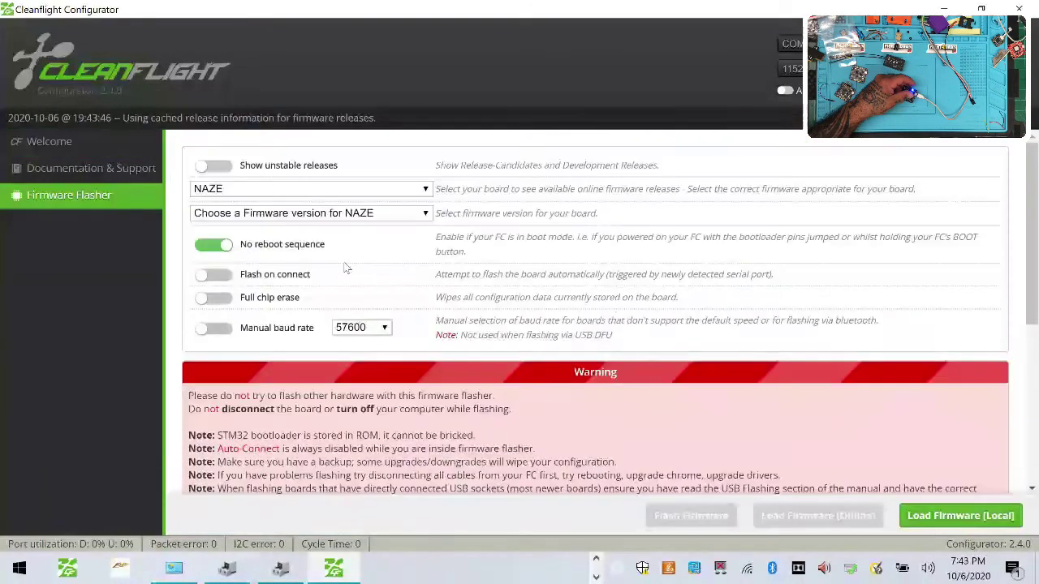
{"action": "left_click", "coordinate": [331, 213]}
{"action": "left_click", "coordinate": [313, 334]}
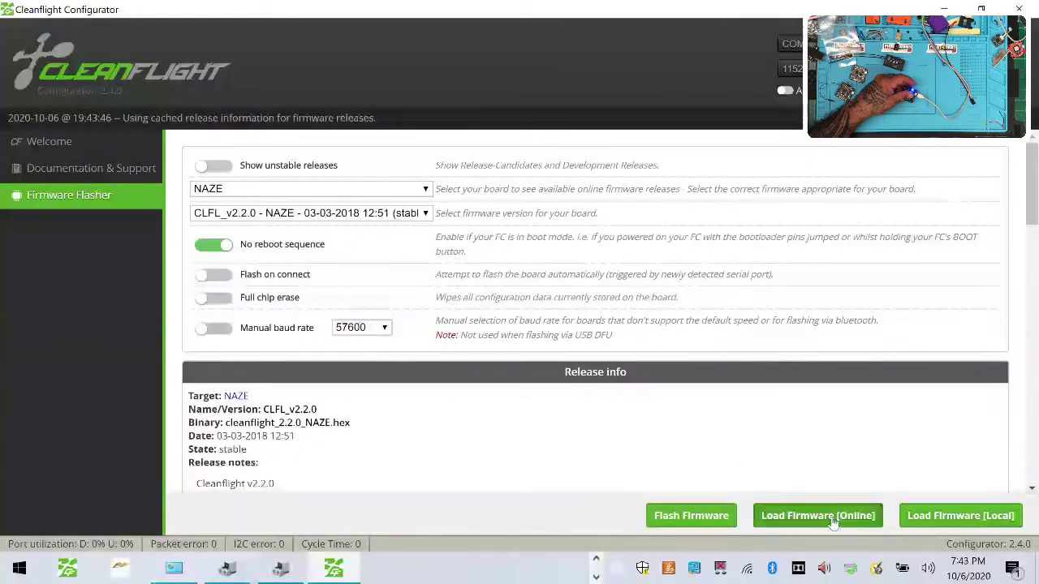
Step: Try repeatedly to flash the loaded CLFL_v2.2.0 NAZE firmware to the attached board, and show the desktop
{"action": "left_click", "coordinate": [666, 515]}
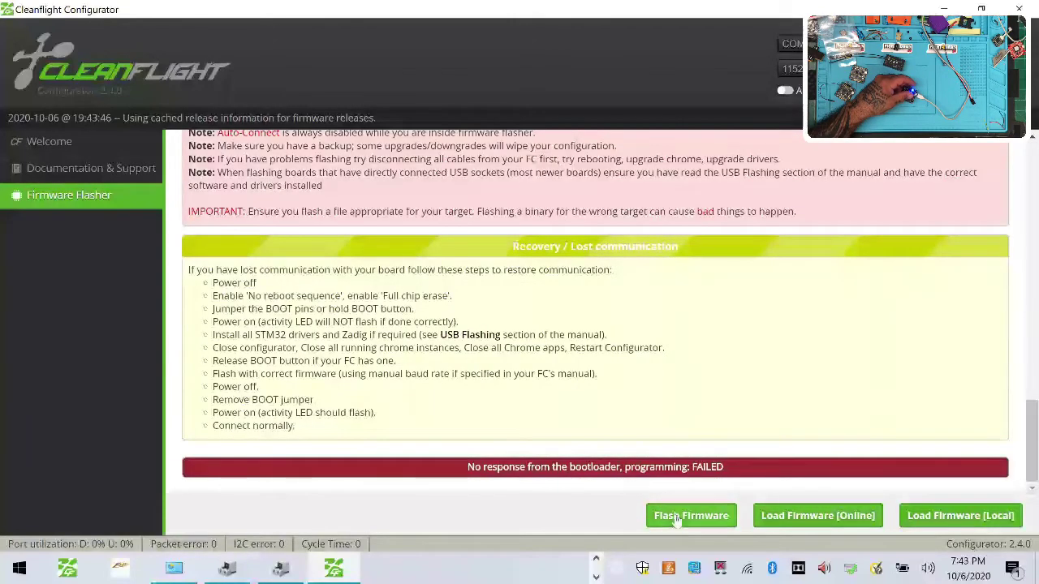
{"action": "left_click", "coordinate": [675, 517]}
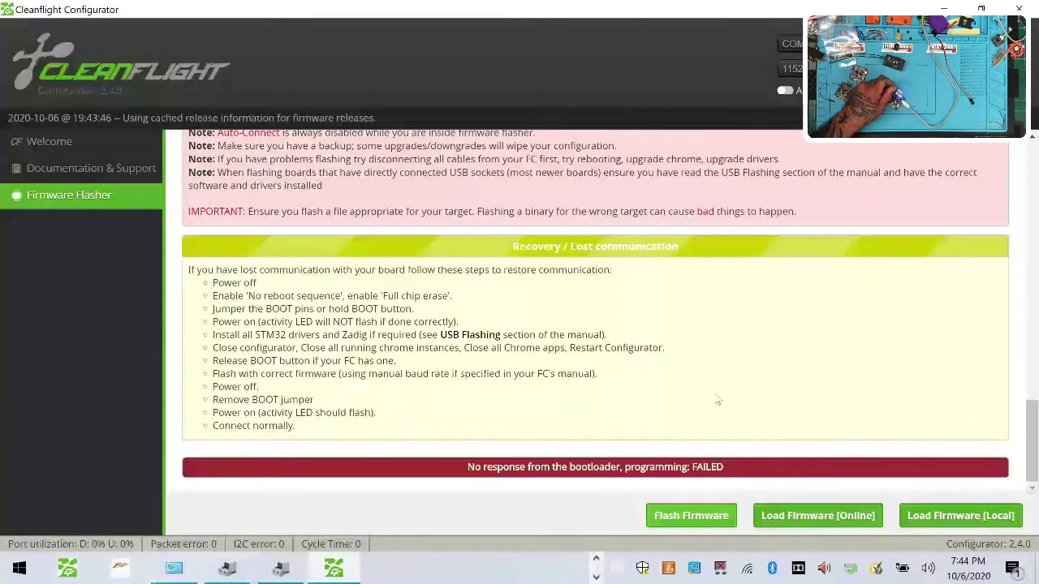
{"action": "left_click", "coordinate": [670, 518]}
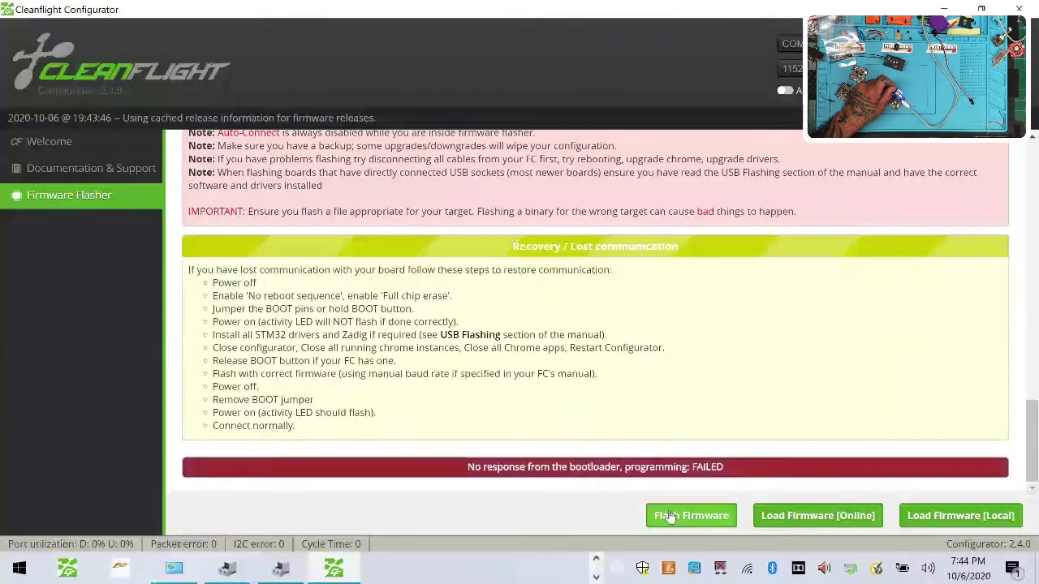
{"action": "left_click", "coordinate": [671, 518]}
{"action": "scroll", "coordinate": [395, 267], "scroll_direction": "up", "scroll_amount": 10}
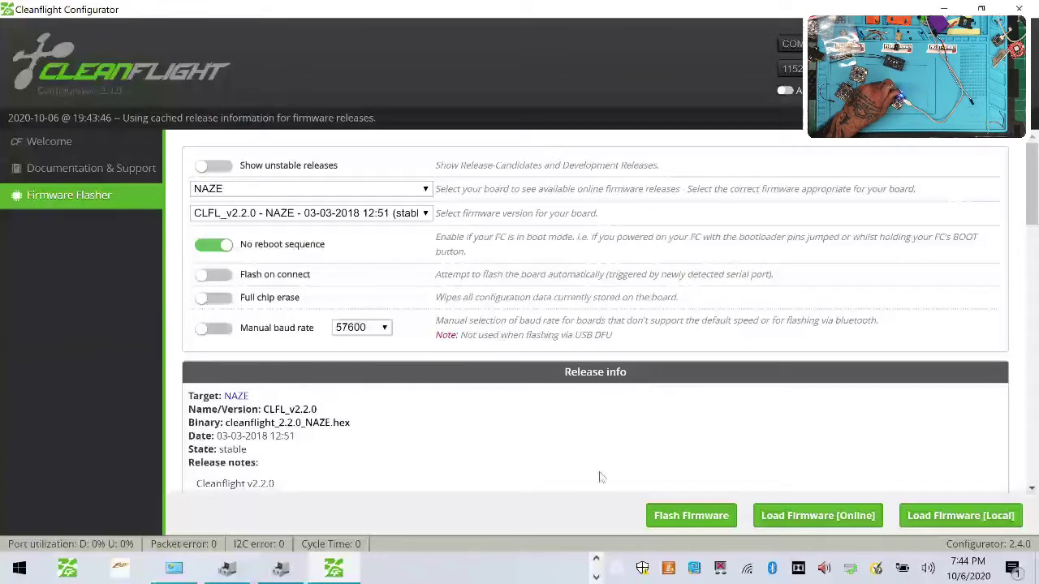
{"action": "left_click", "coordinate": [702, 523]}
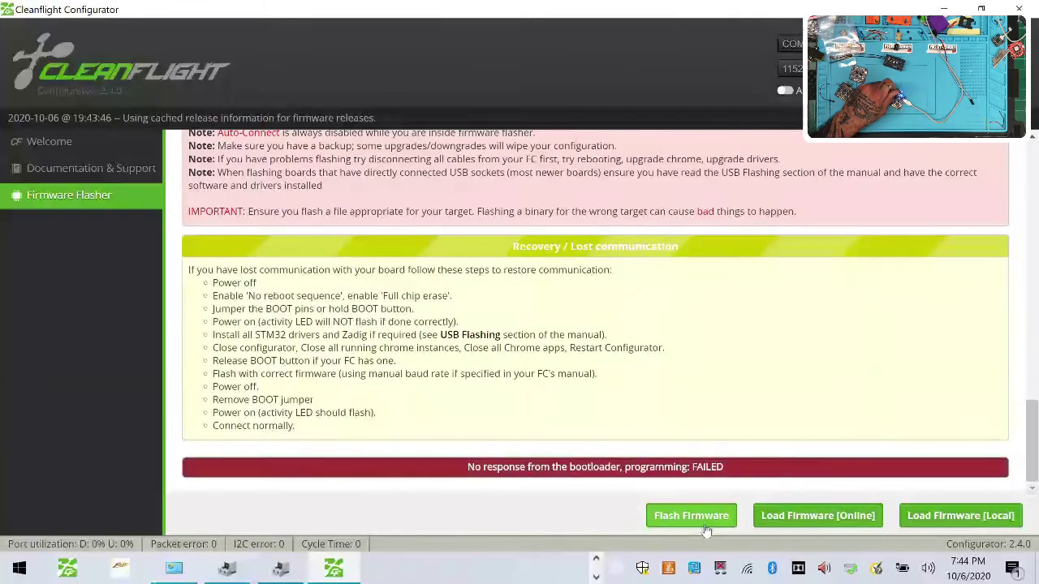
{"action": "left_click", "coordinate": [703, 523]}
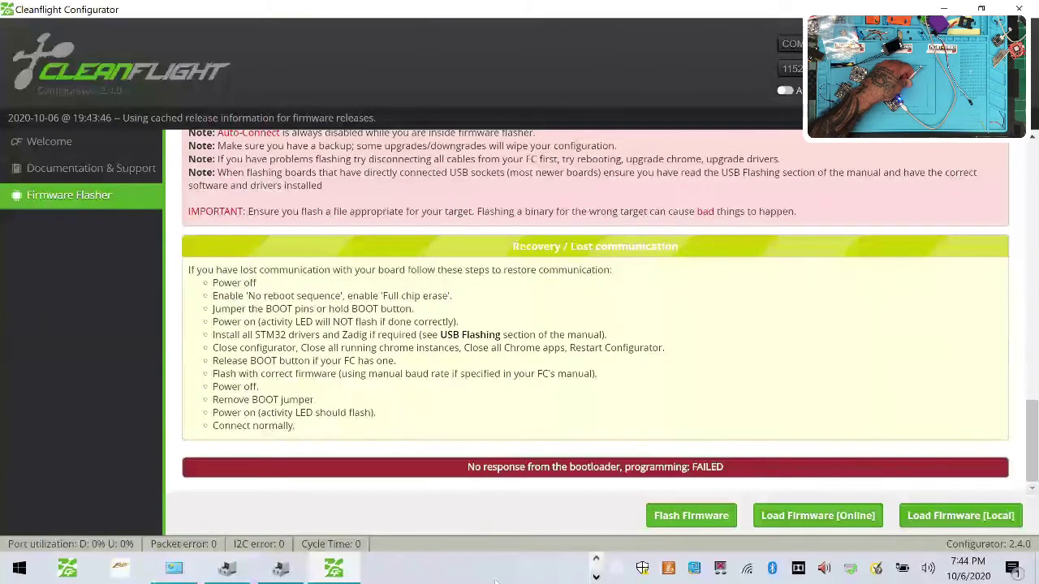
{"action": "left_click", "coordinate": [704, 524]}
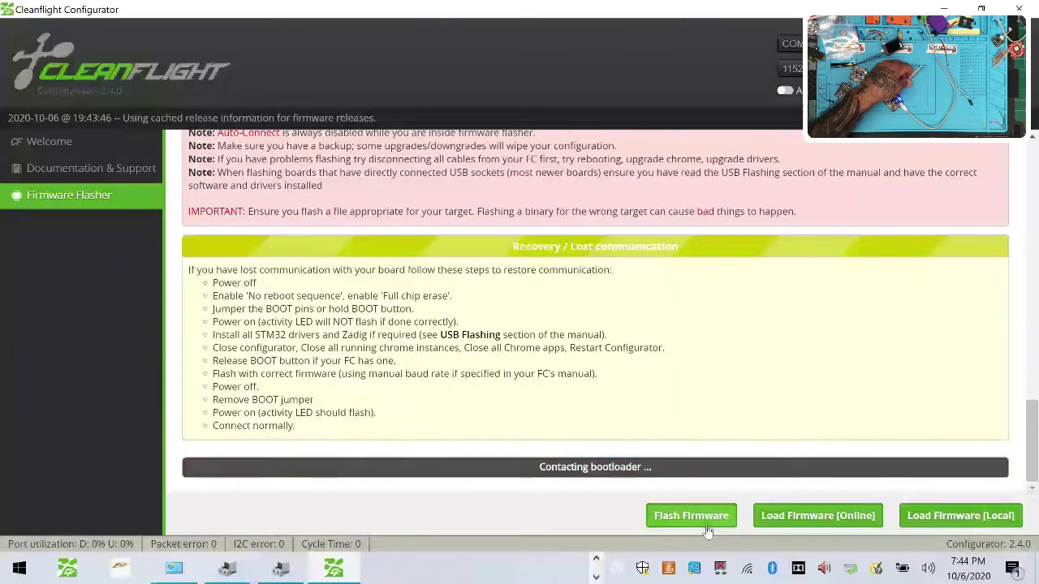
{"action": "key", "text": "super+d"}
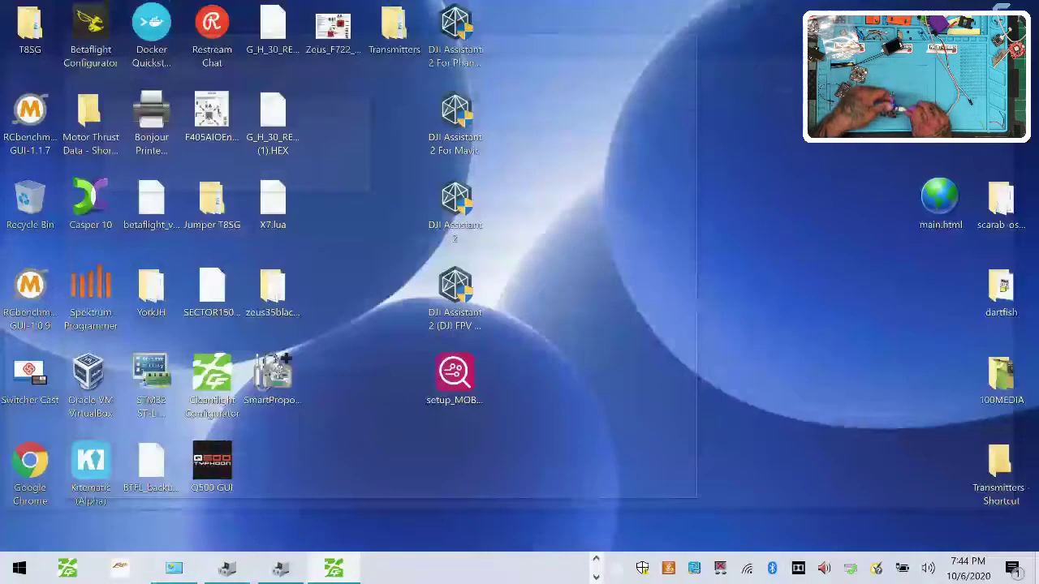